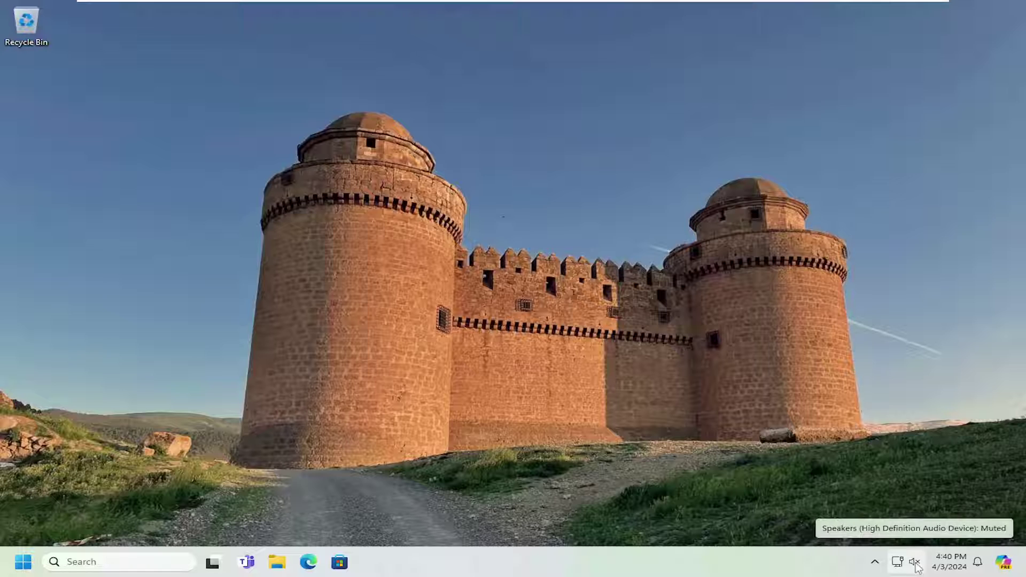
Step: Adjust the volume slider to 45 in Quick Settings, then mute the speakers again
click(914, 563)
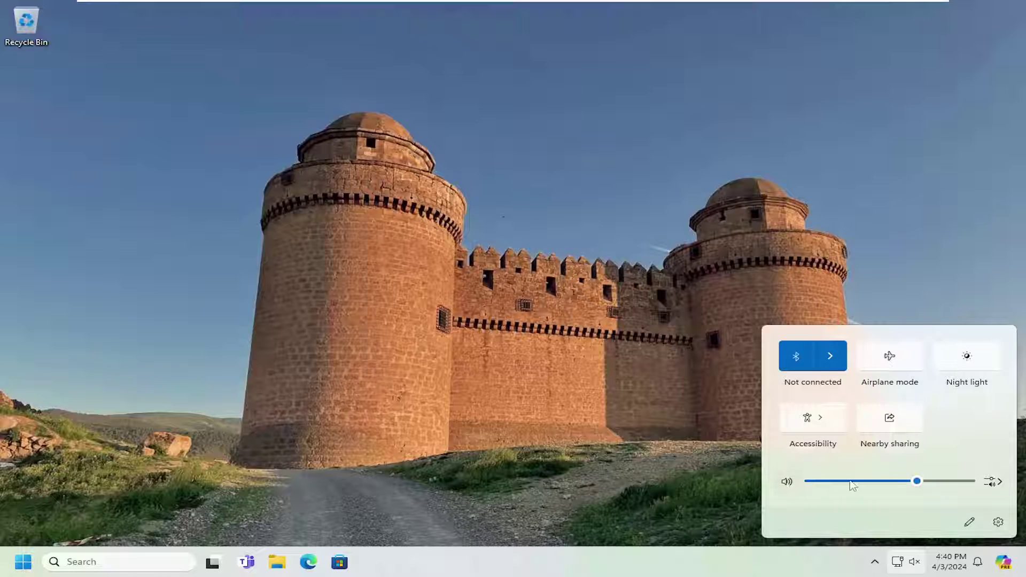
mouse_move(913, 481)
mouse_down()
mouse_move(810, 482)
mouse_move(966, 481)
mouse_move(846, 491)
mouse_move(885, 492)
mouse_move(805, 481)
mouse_up()
click(732, 470)
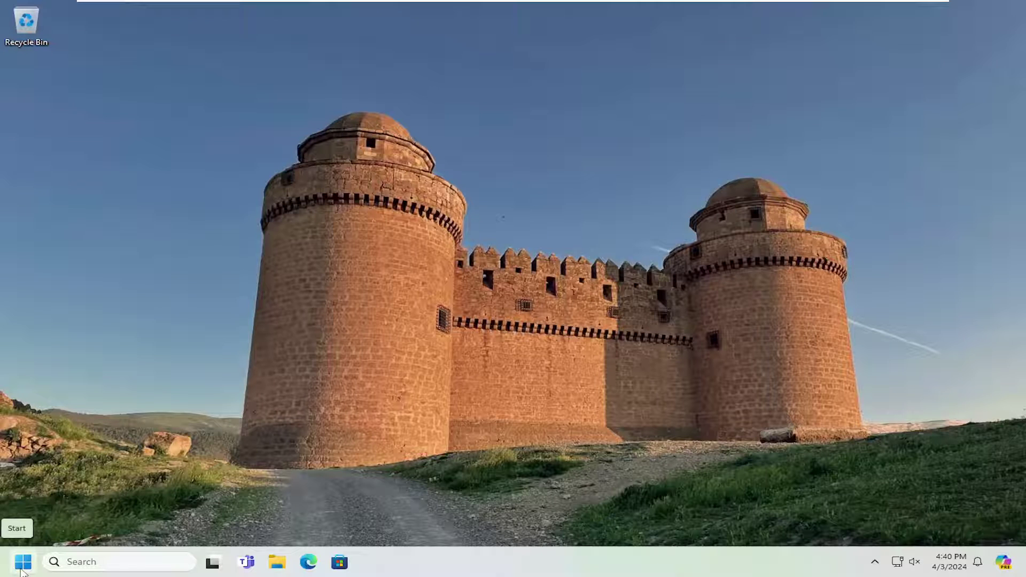
Step: Launch Control Panel from Start search and view all items as large icons
click(21, 569)
text(control panel)
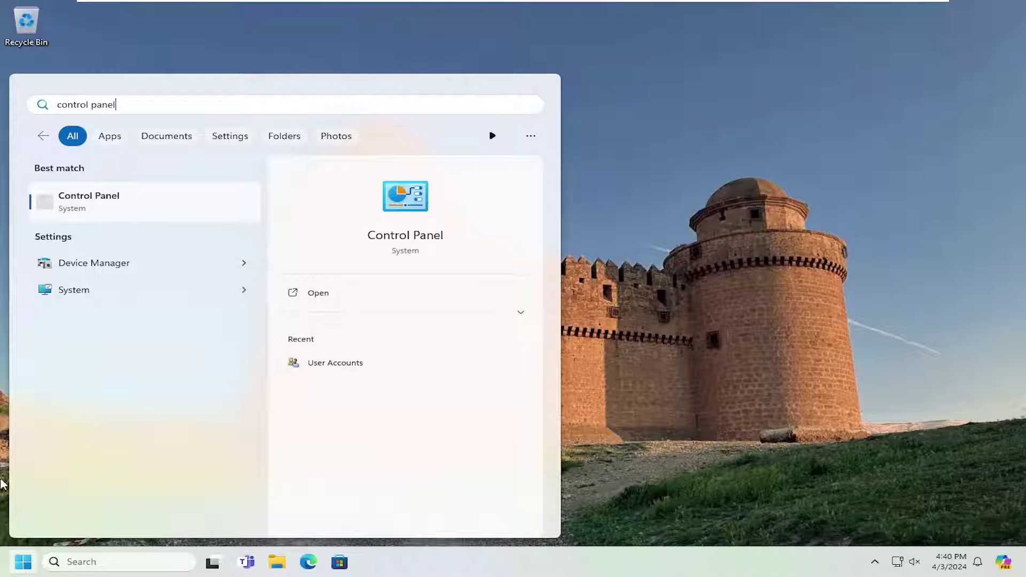
click(105, 204)
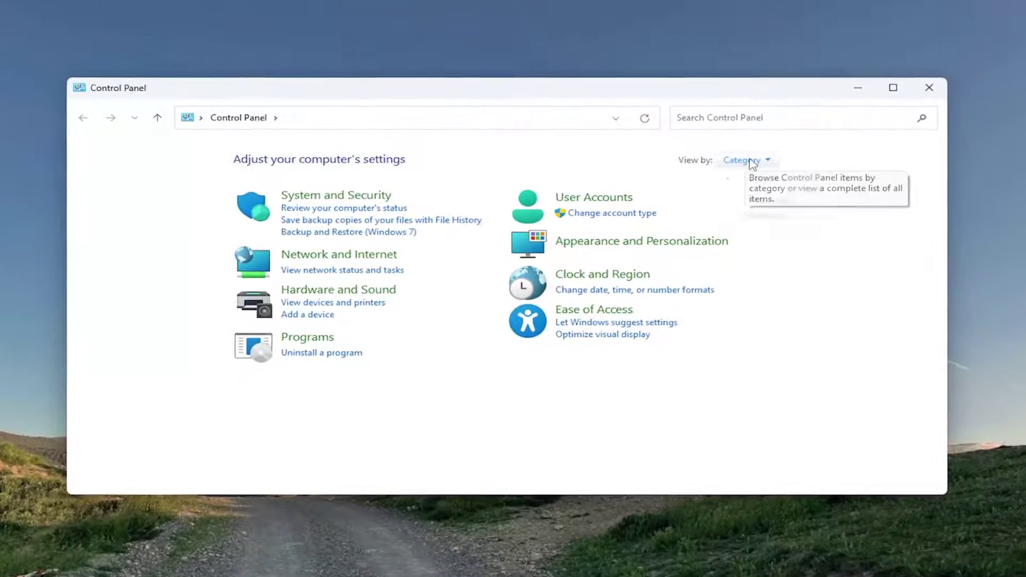
click(752, 164)
click(746, 199)
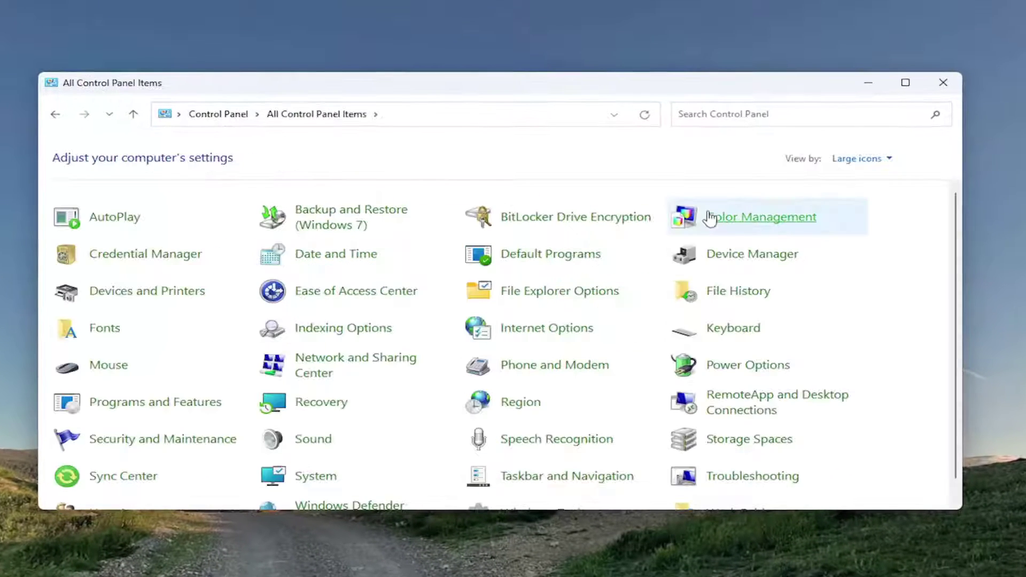
Step: In Sound settings, select the Speakers playback device and bring up its properties
click(305, 446)
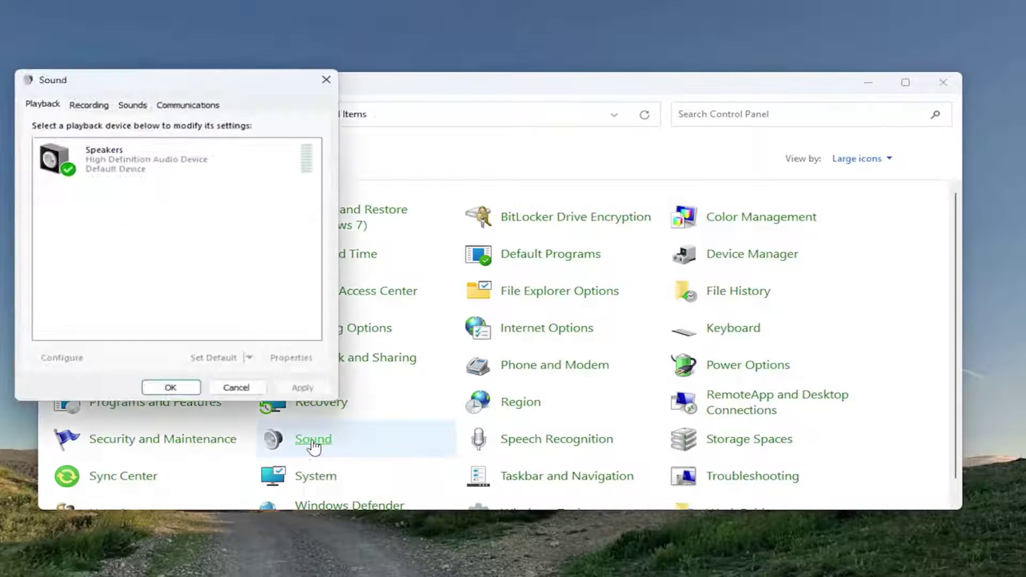
drag(238, 91, 499, 143)
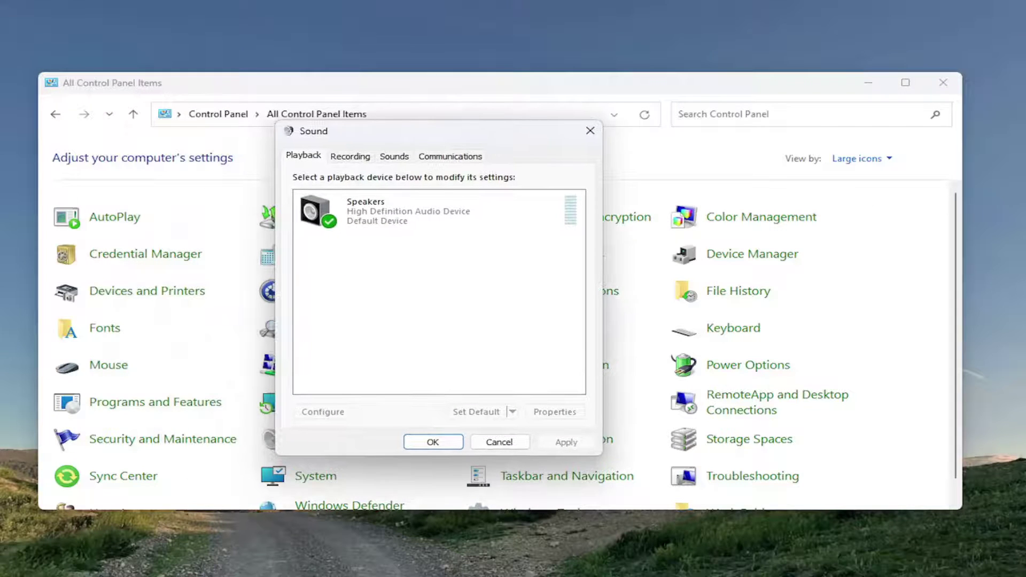
click(353, 224)
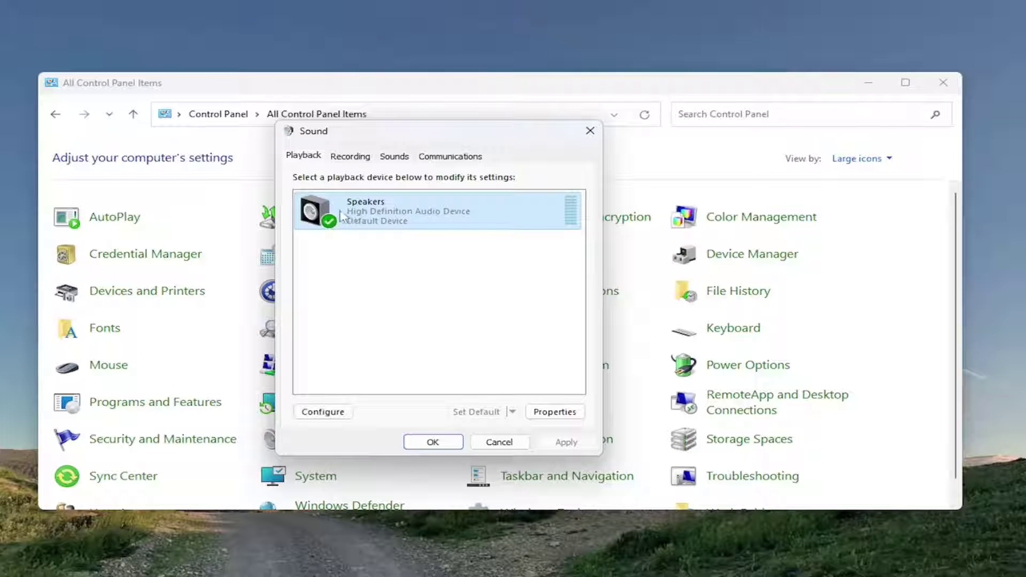
click(554, 411)
drag(485, 189, 465, 131)
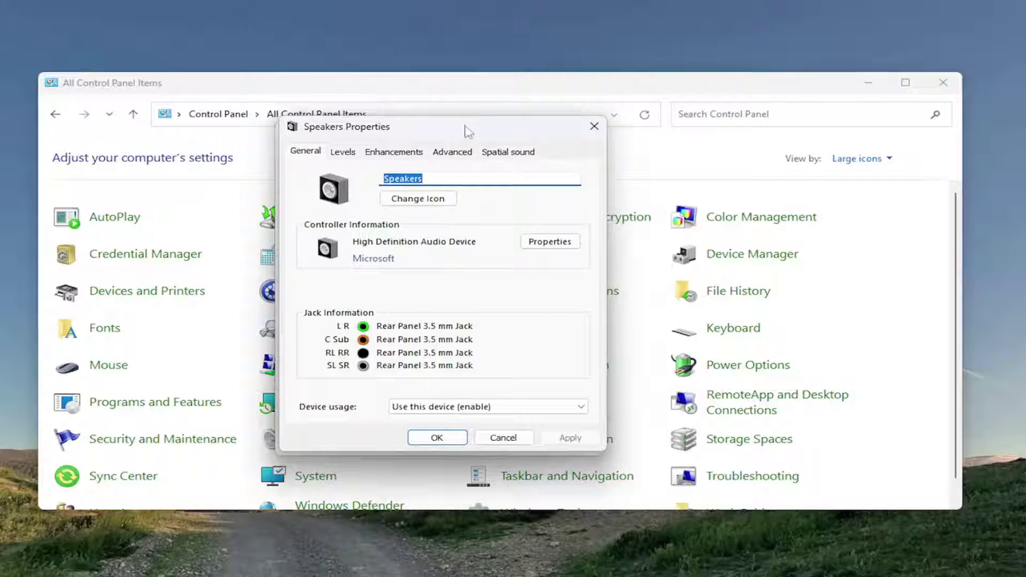
Step: Disable all enhancements for the speakers, confirm with OK twice and close Control Panel
click(393, 153)
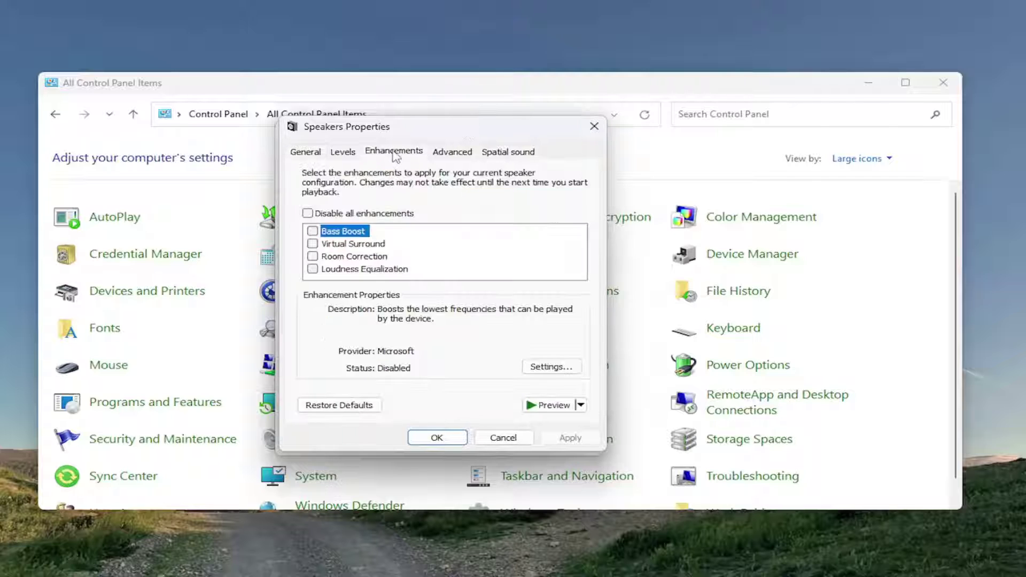
click(308, 214)
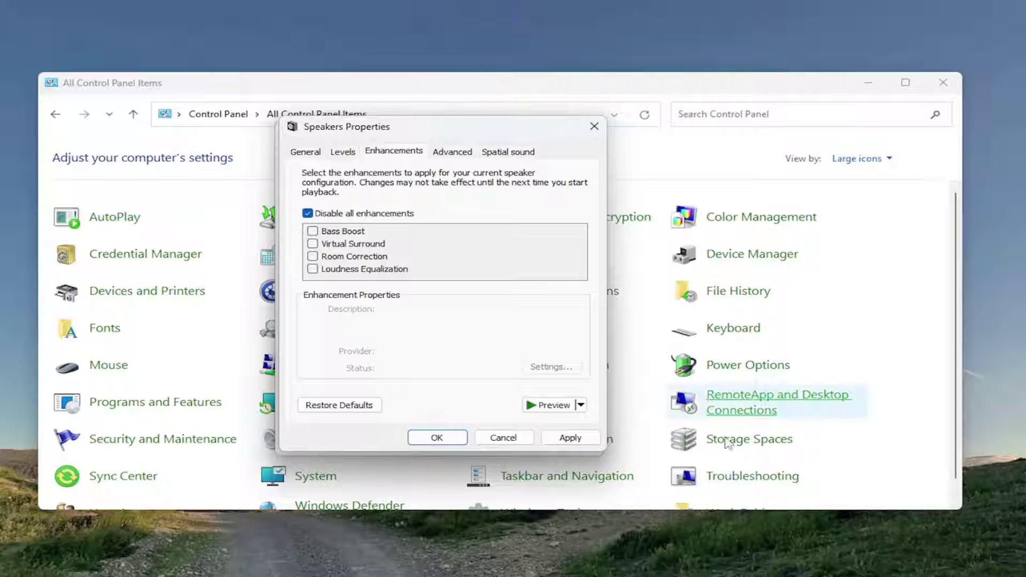
click(436, 437)
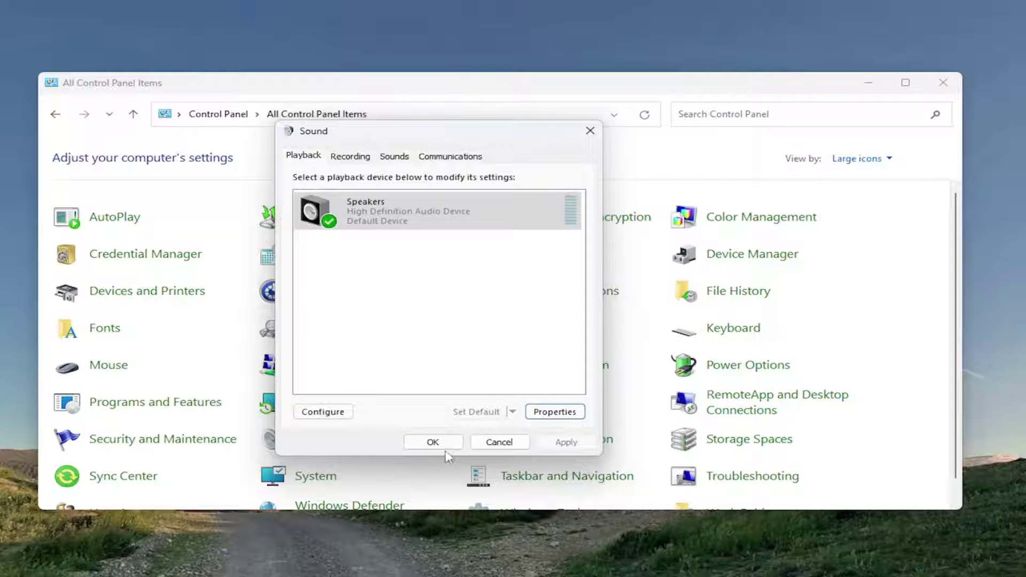
click(432, 441)
click(943, 83)
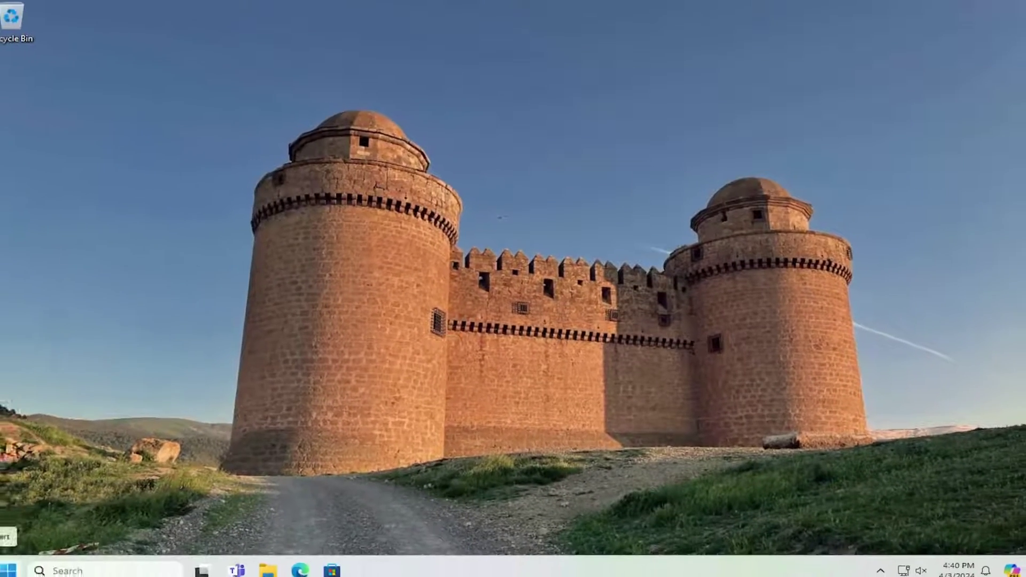
Step: Launch the Services console from Start search and bring up the Windows Audio service settings
click(19, 563)
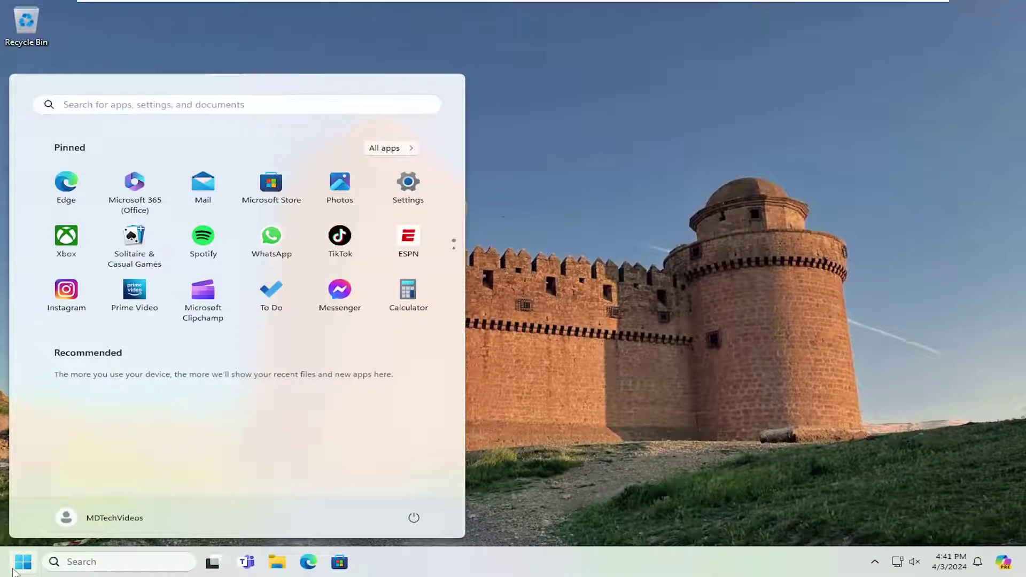
text(servic)
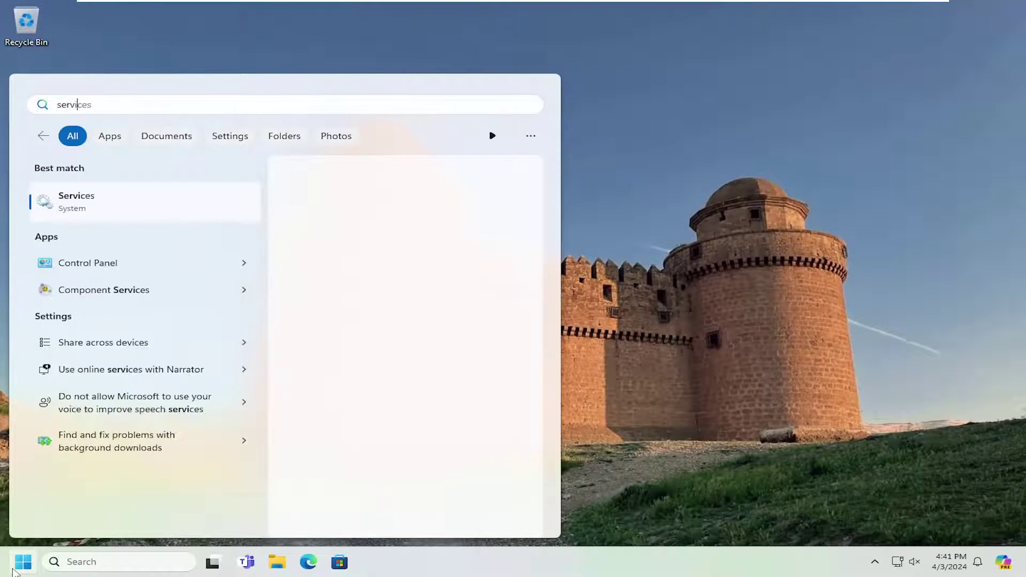
text(es)
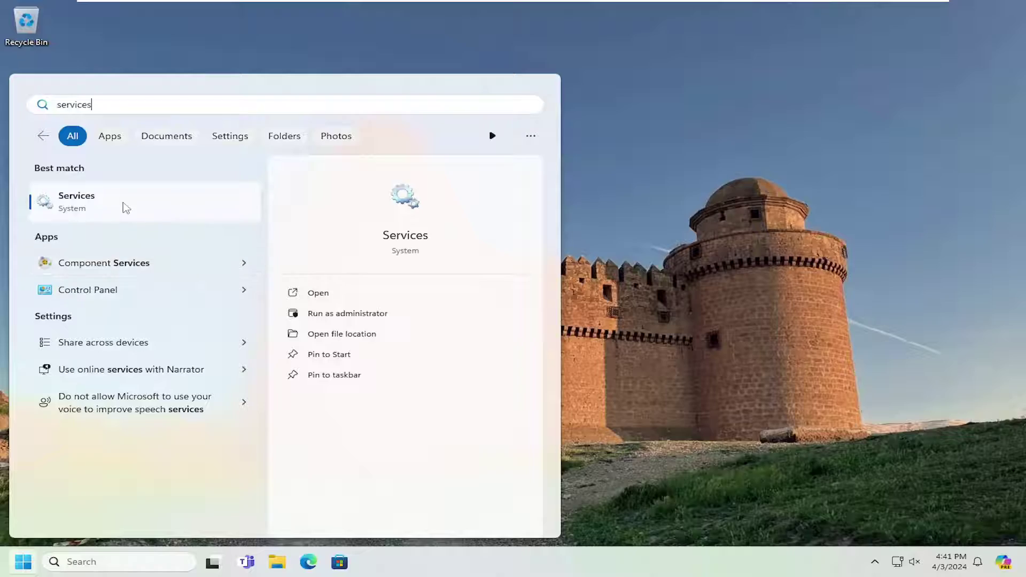
click(112, 205)
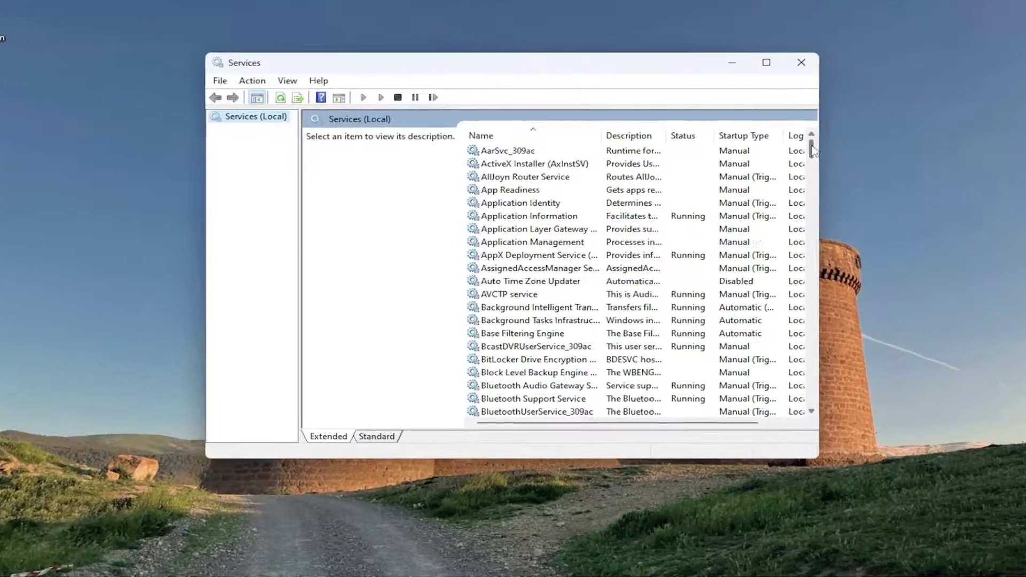
drag(797, 149, 846, 375)
scroll(495, 290, down, 2)
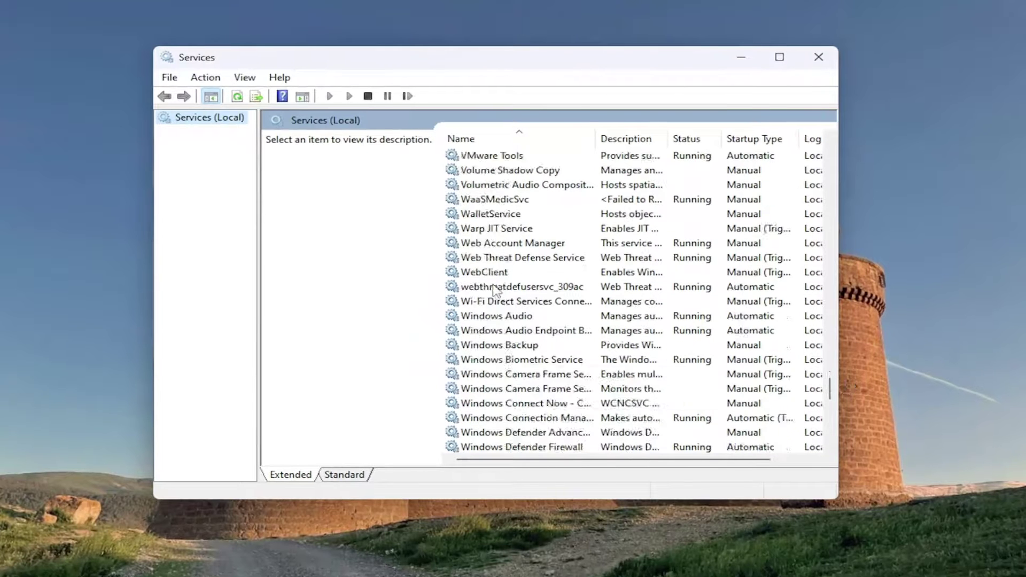
double_click(505, 321)
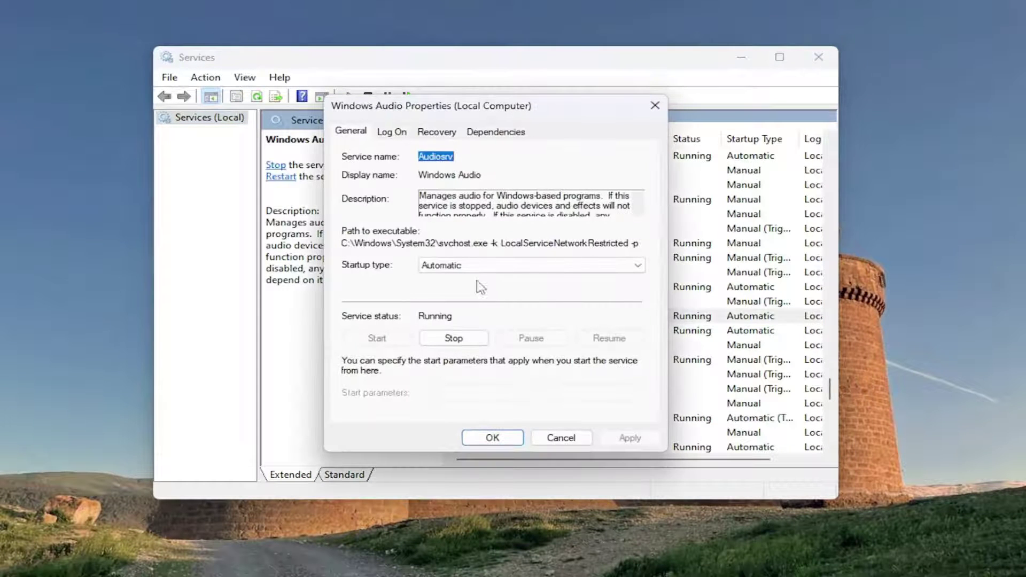
Step: Set the Windows Audio service startup type to Automatic and apply it
click(449, 265)
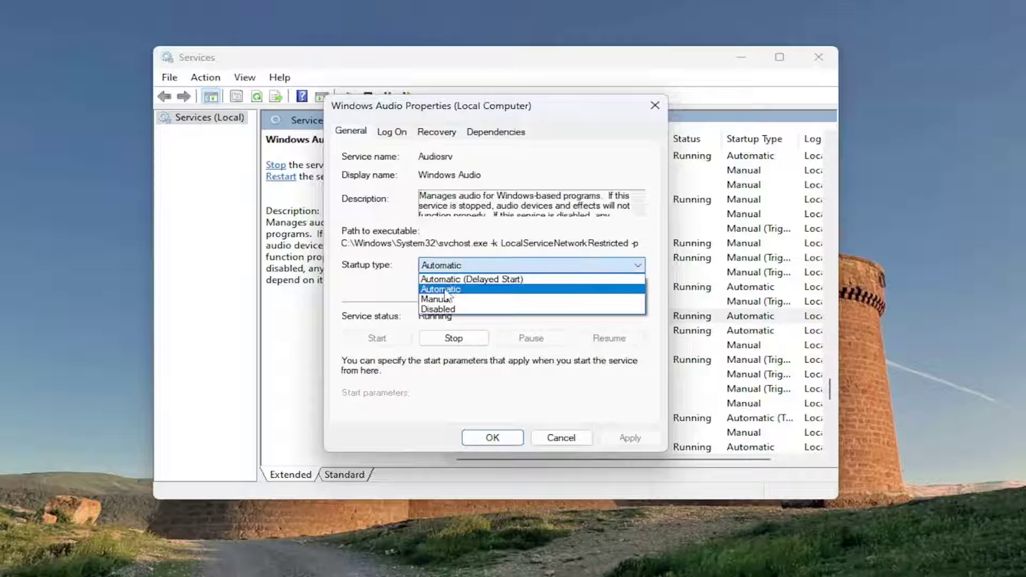
click(440, 292)
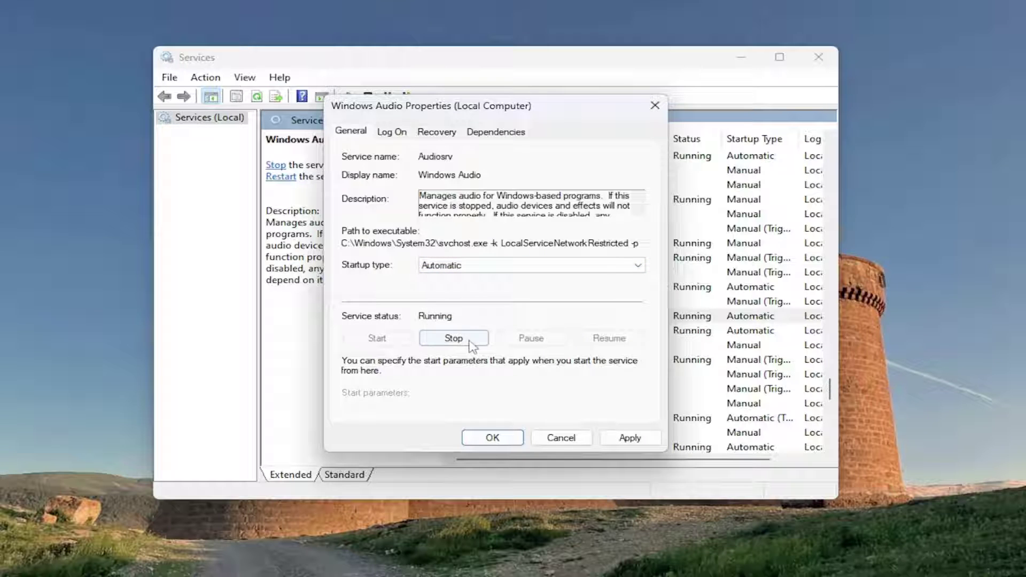
click(630, 438)
click(493, 438)
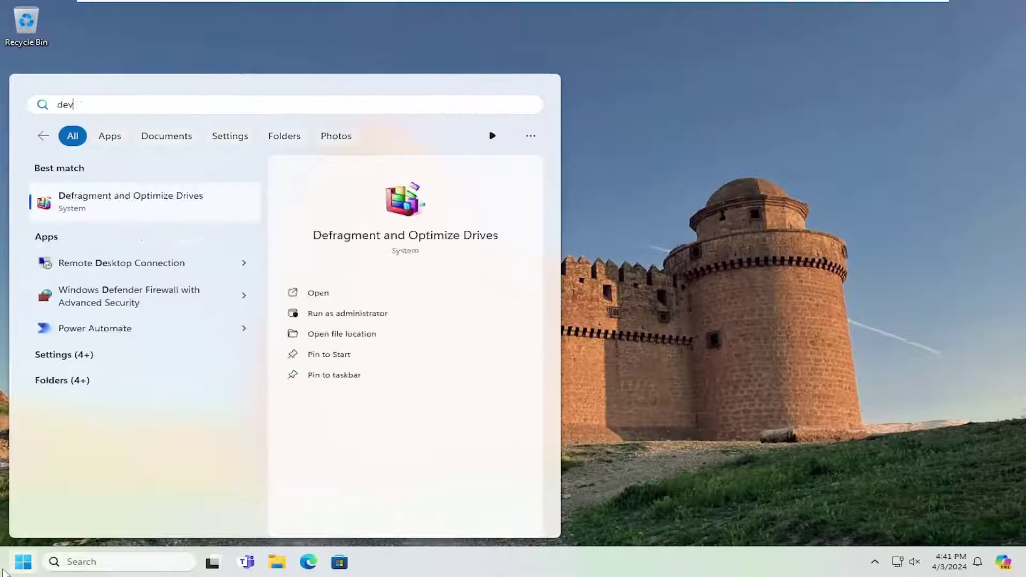
text(ice manager)
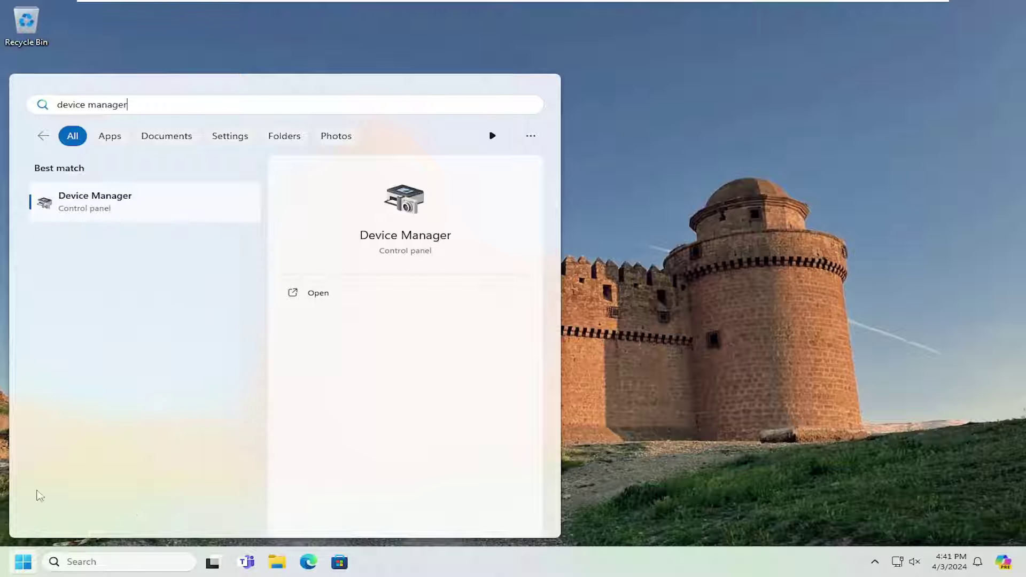
Step: In Device Manager, expand Sound, video and game controllers and bring up actions for High Definition Audio Device
click(121, 201)
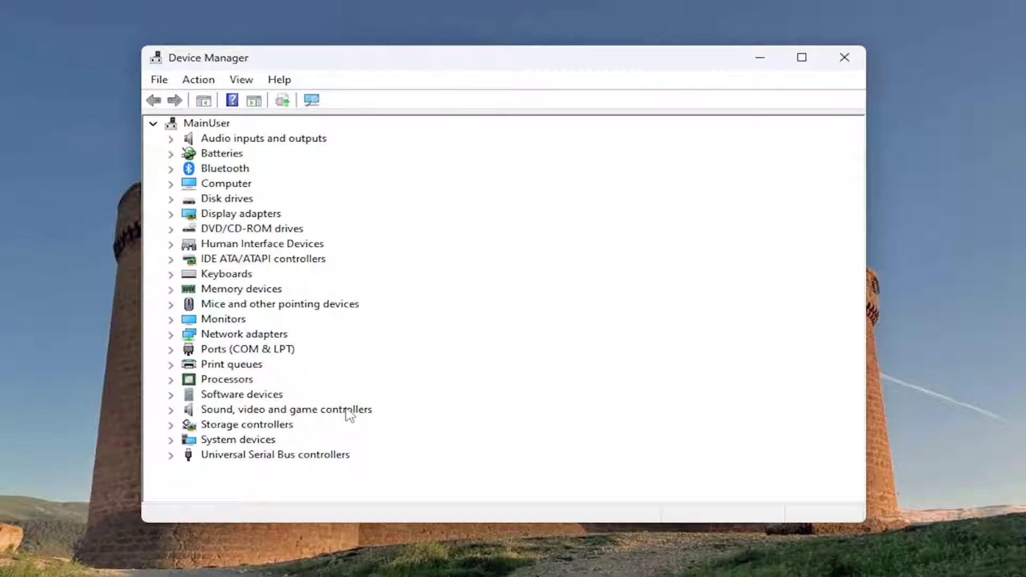
double_click(349, 413)
click(299, 425)
right_click(286, 425)
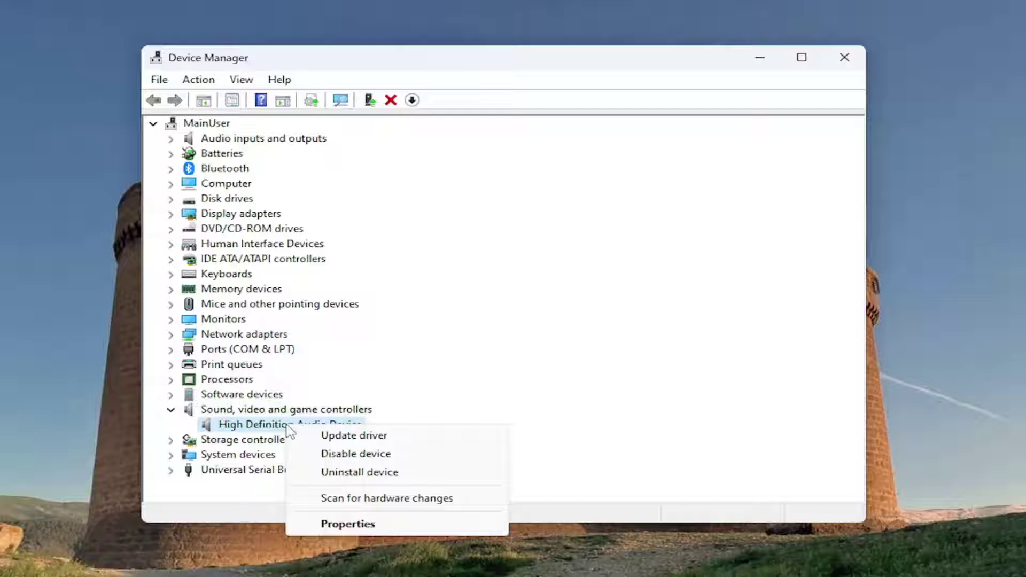
Step: Reinstall the High Definition Audio Device driver from the compatible driver list on this computer and close the wizard
click(350, 437)
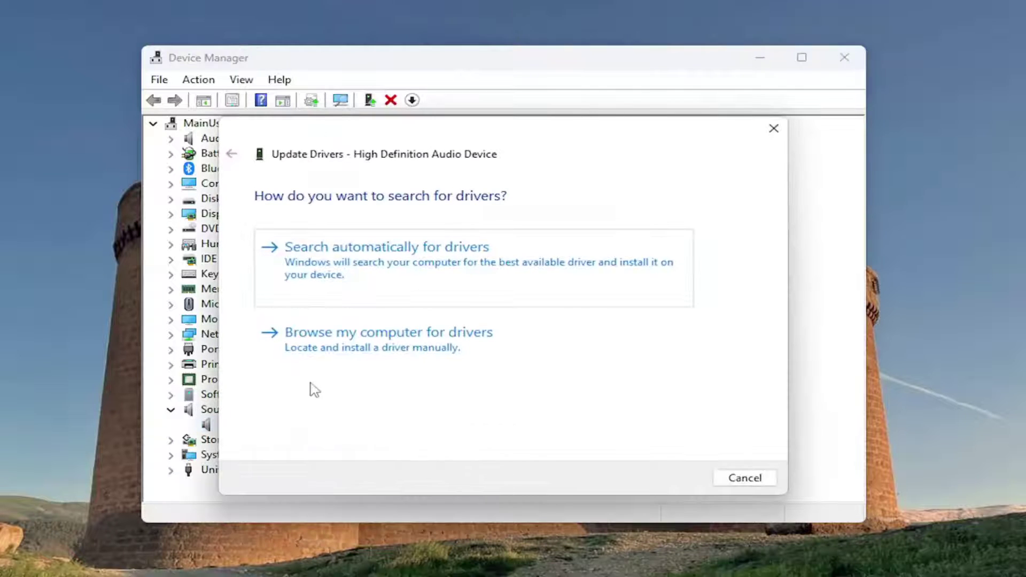
click(407, 345)
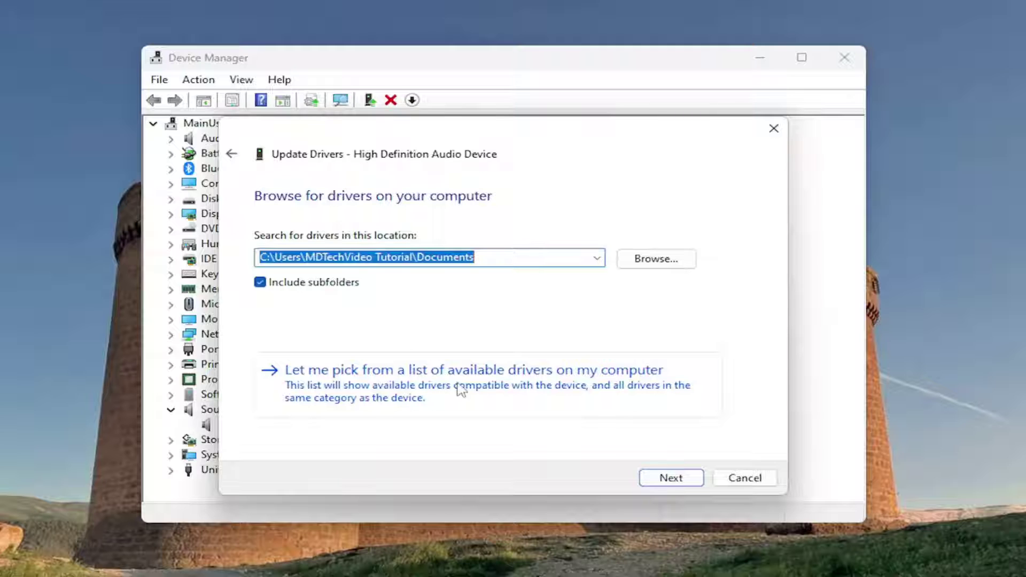
click(546, 378)
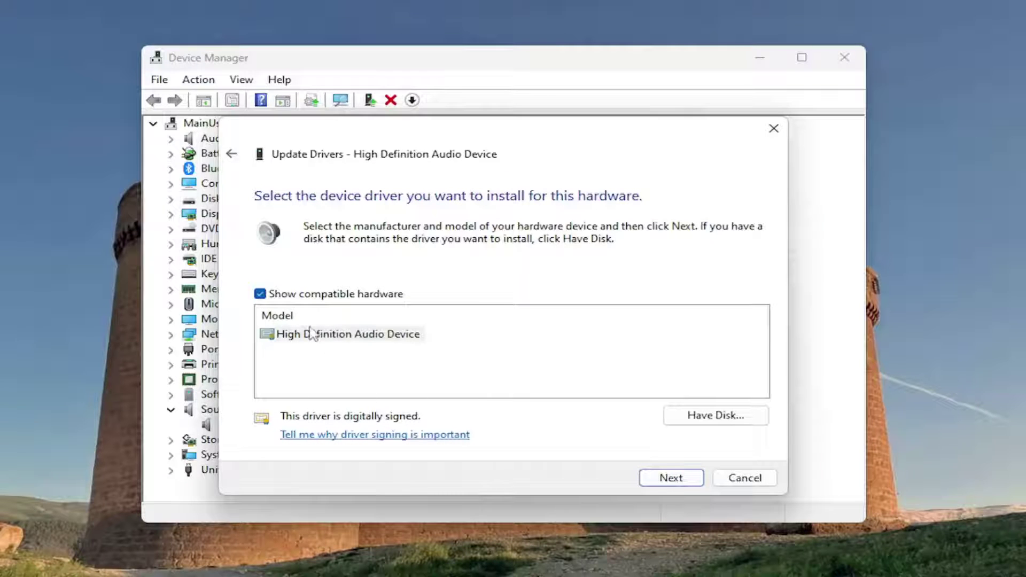
click(665, 483)
click(514, 401)
click(746, 479)
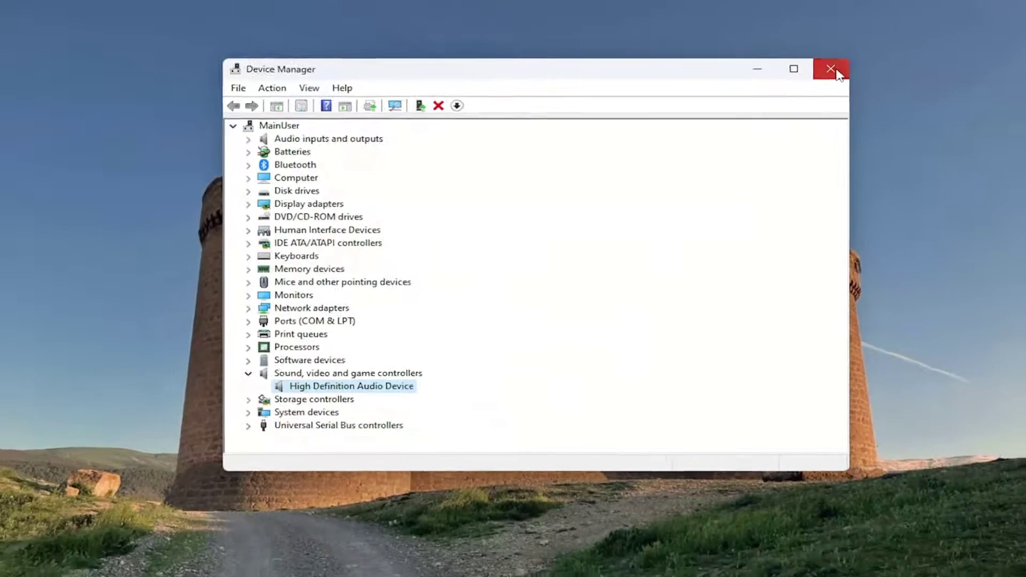
Step: Close Device Manager to return to the desktop
click(831, 70)
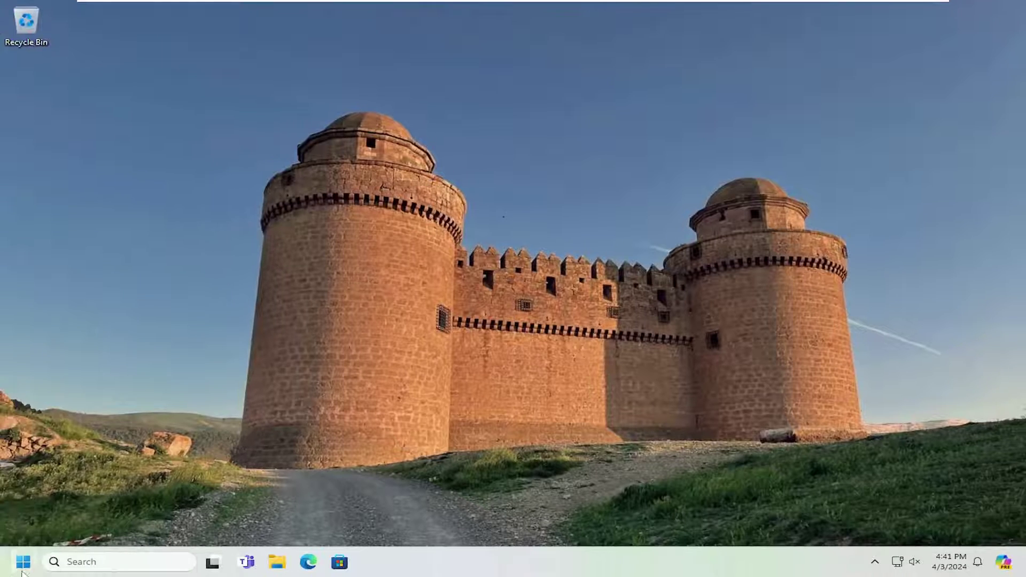